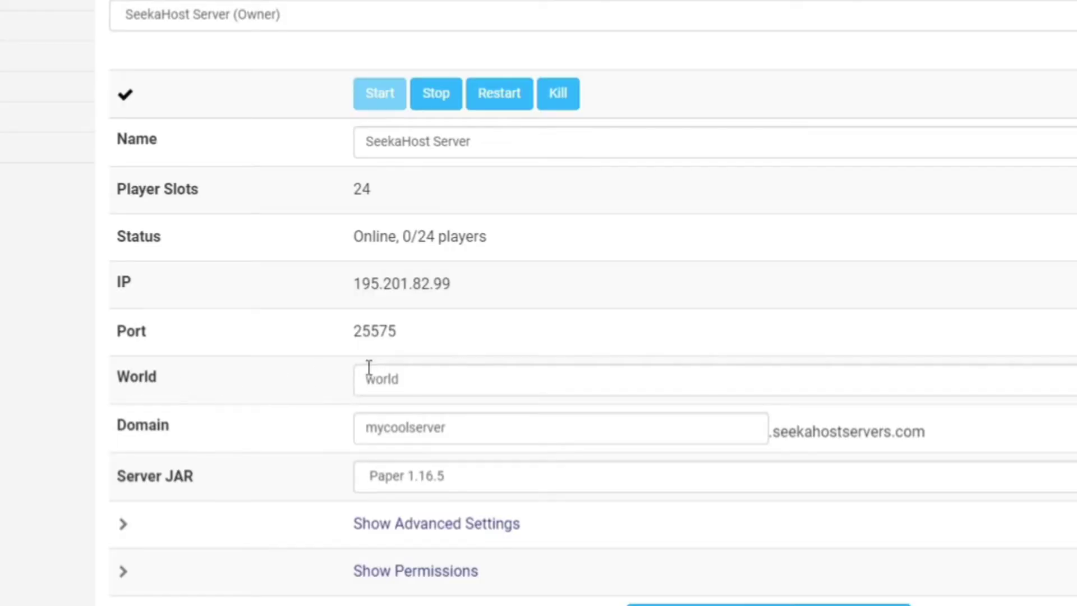
Check the current world name, browse the FTP file list, then return to the server overview
left_click_drag(366, 381, 402, 380)
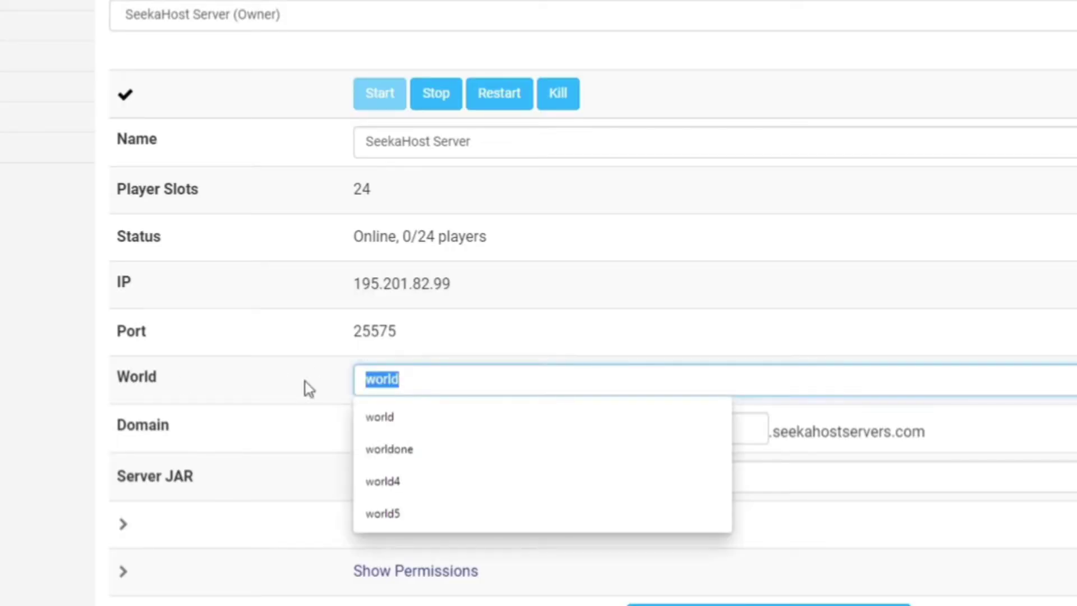
left_click(388, 380)
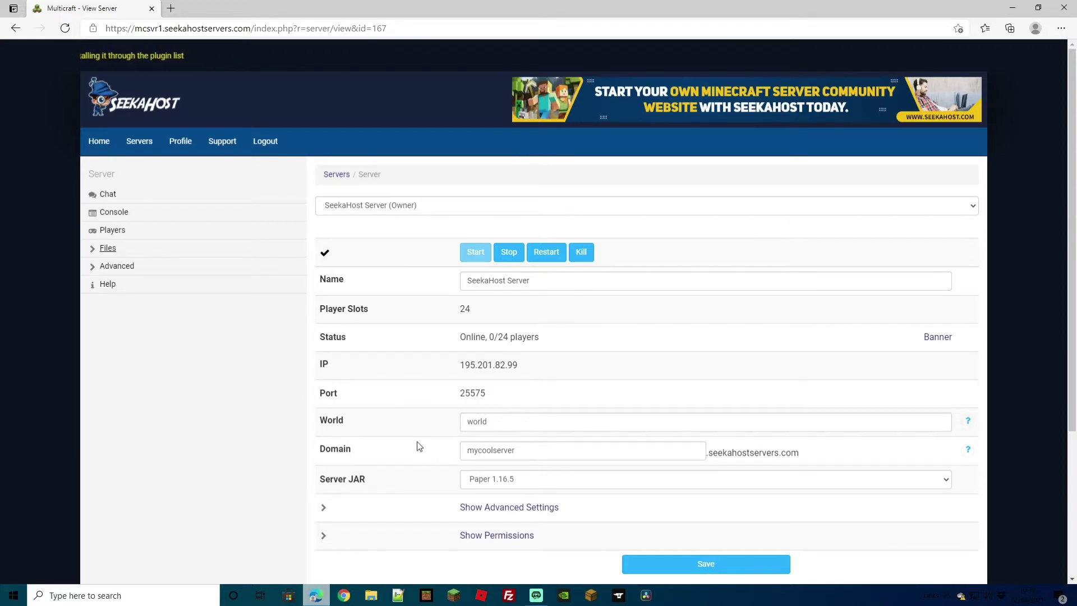
left_click(137, 253)
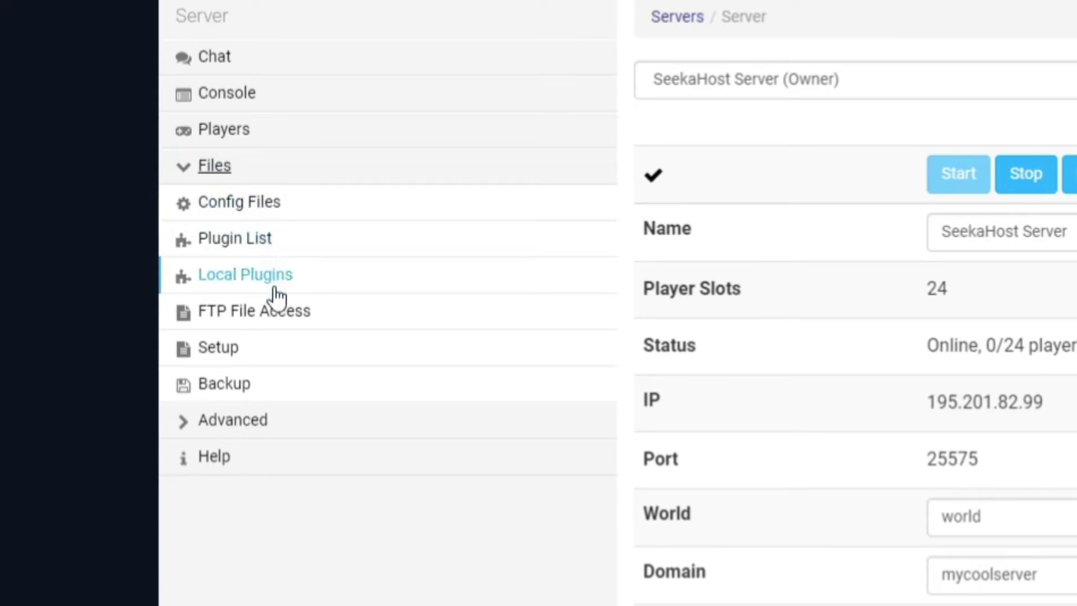
left_click(277, 320)
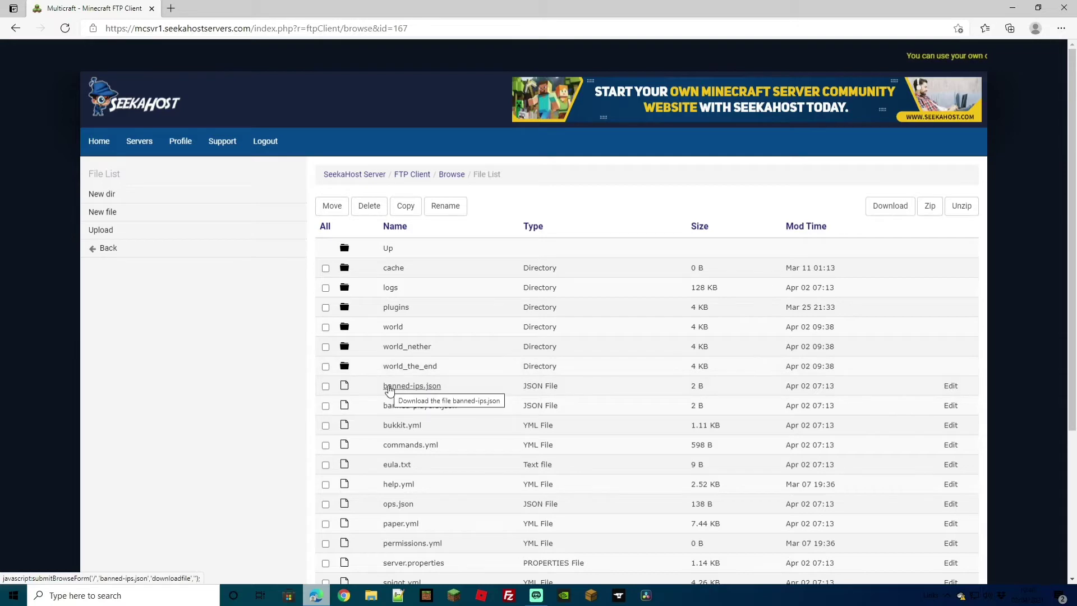
key("alt+Left")
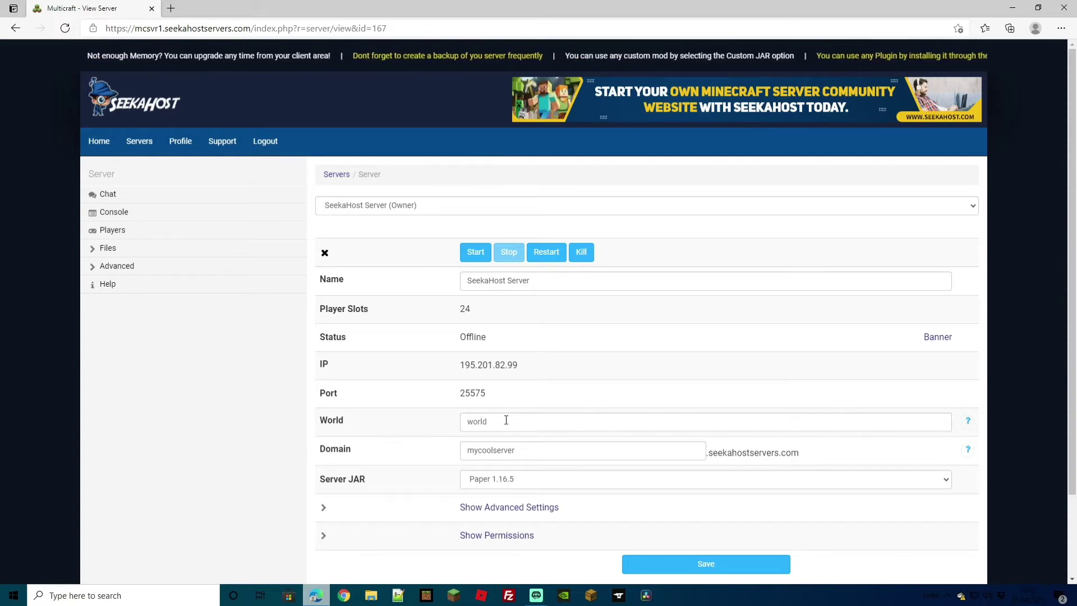
Change the World field from 'world' to 'worldone' and save the setting
left_click(506, 420)
type("o")
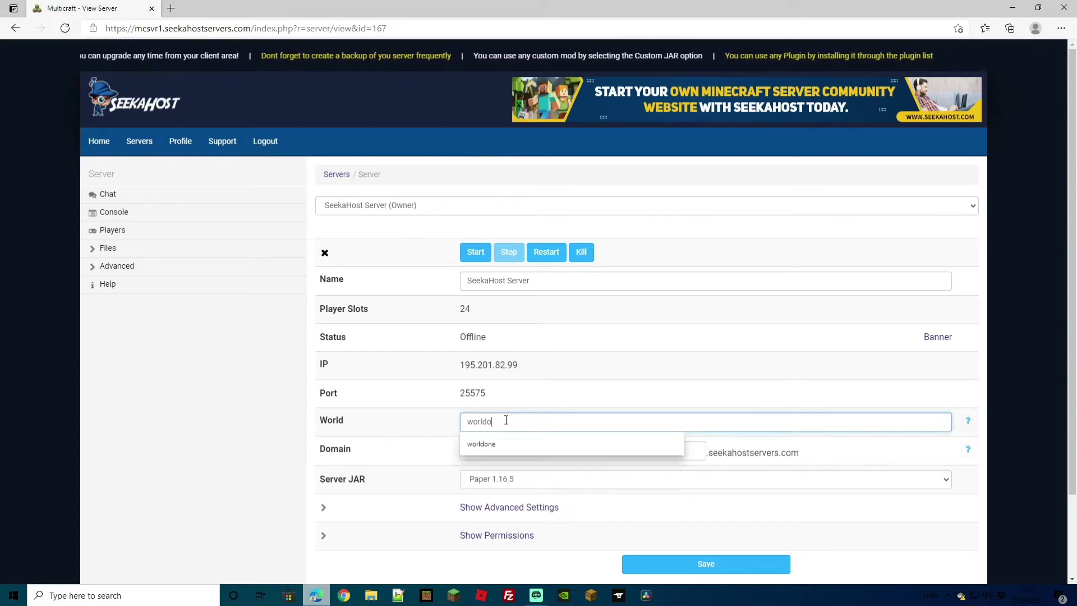
key("Down")
key("Return")
left_click(719, 565)
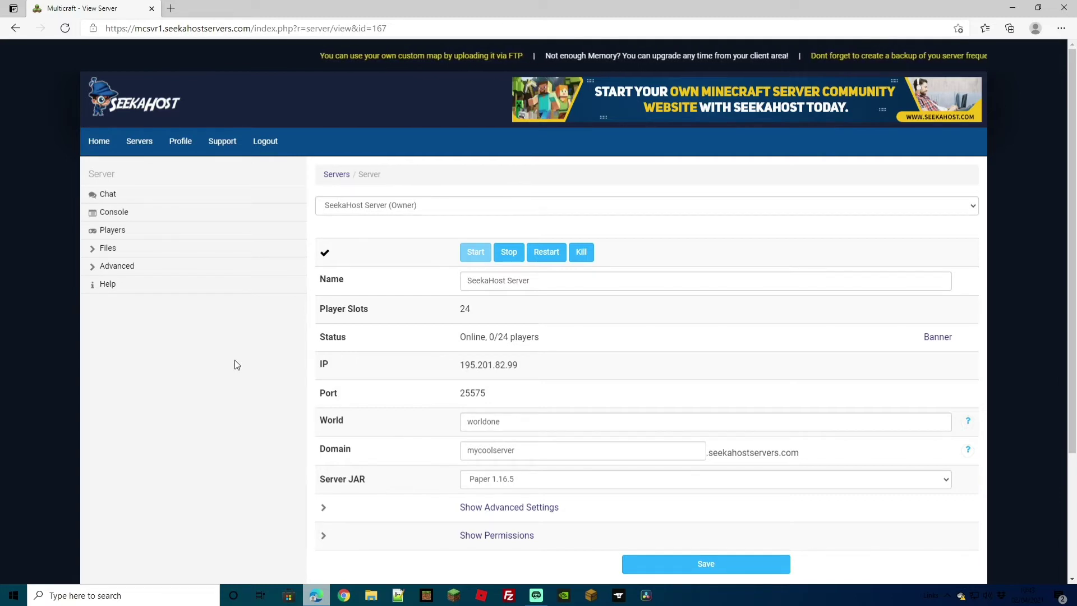
Open FTP File Access under Files to see the new worldone, worldone_nether and worldone_the_end folders
left_click(127, 255)
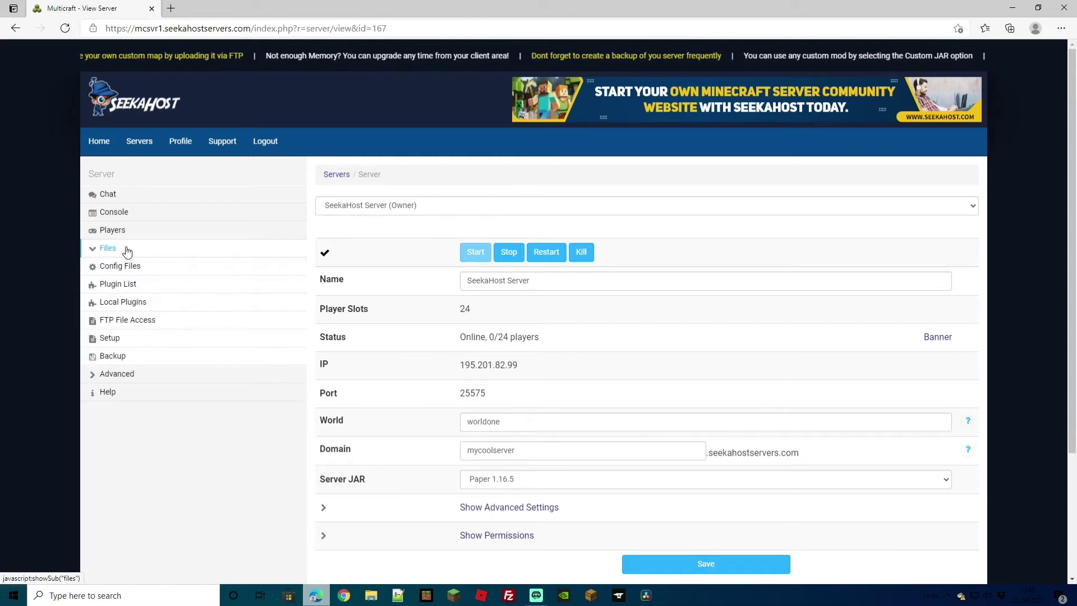
left_click(141, 318)
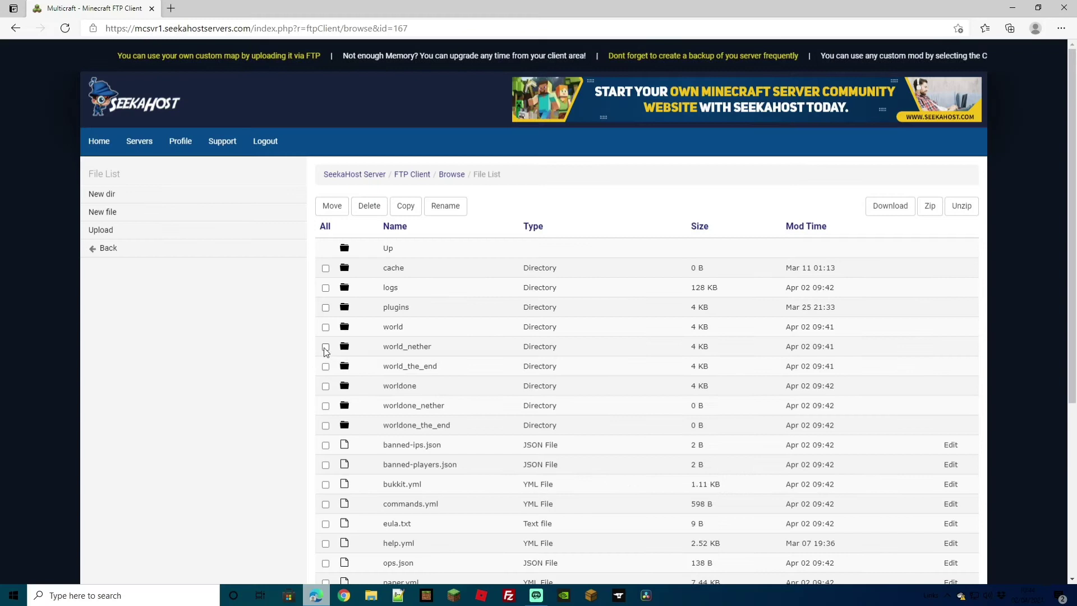
Delete the world_nether and world_the_end folders and go back to the file list
left_click(325, 346)
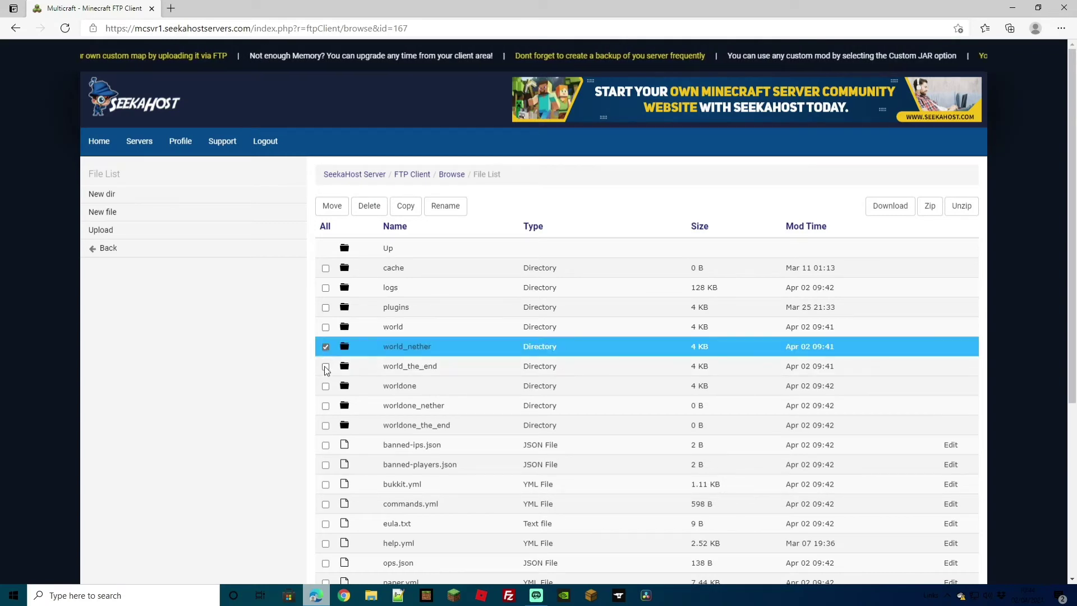
left_click(325, 366)
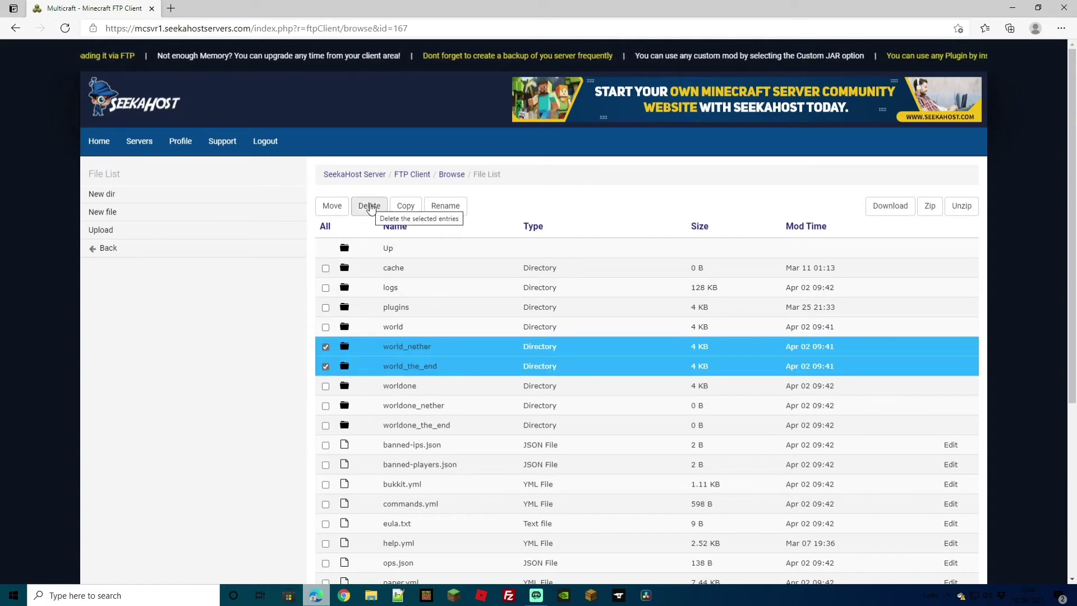
left_click(369, 206)
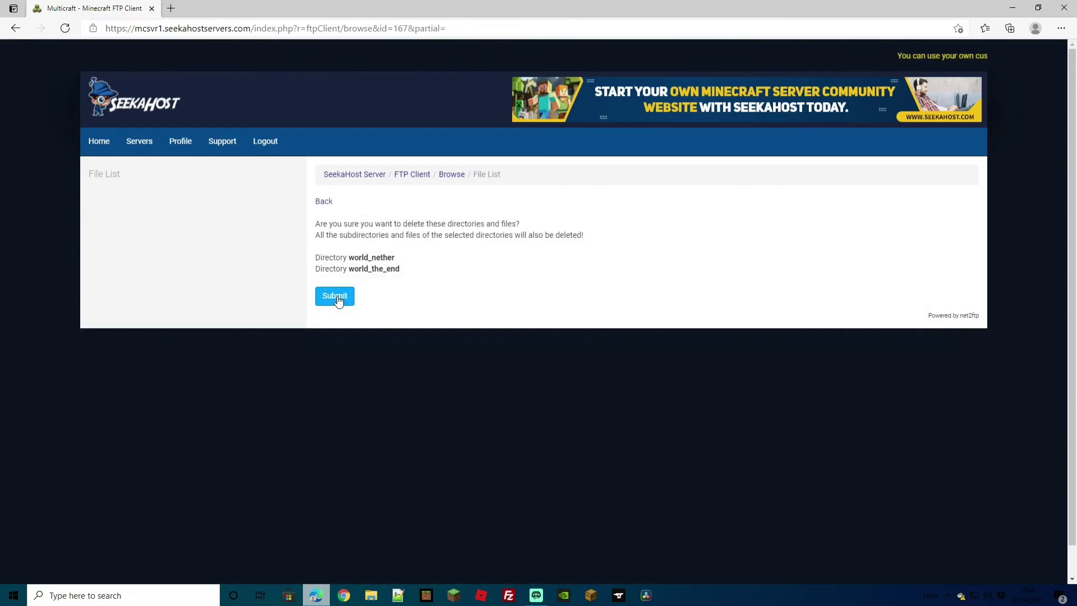
left_click(336, 297)
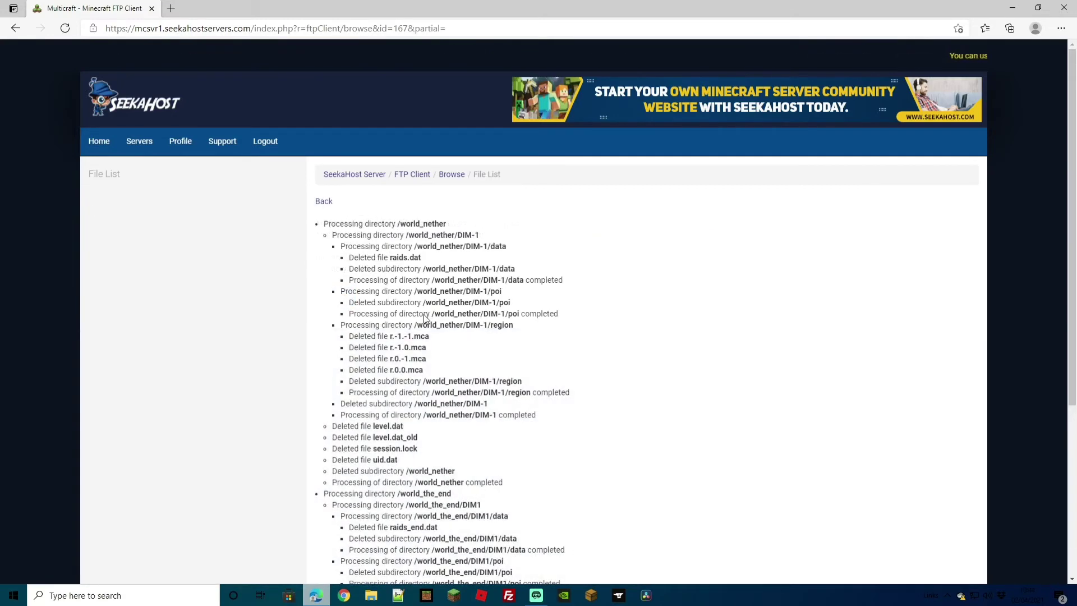
scroll(432, 311, "down", 5)
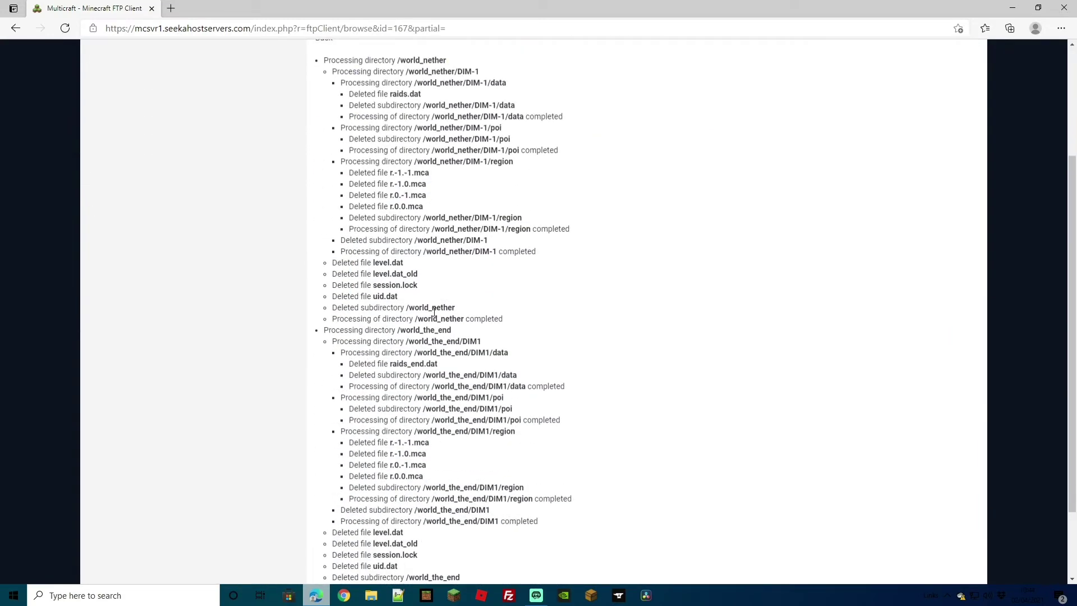
scroll(428, 308, "up", 3)
scroll(429, 308, "up", 2)
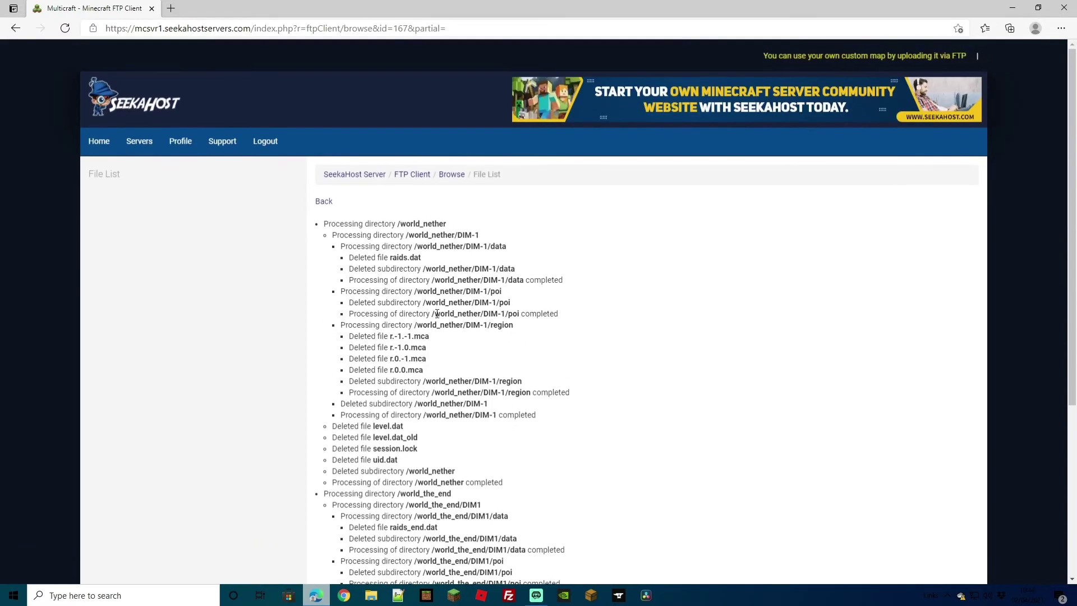
left_click(449, 174)
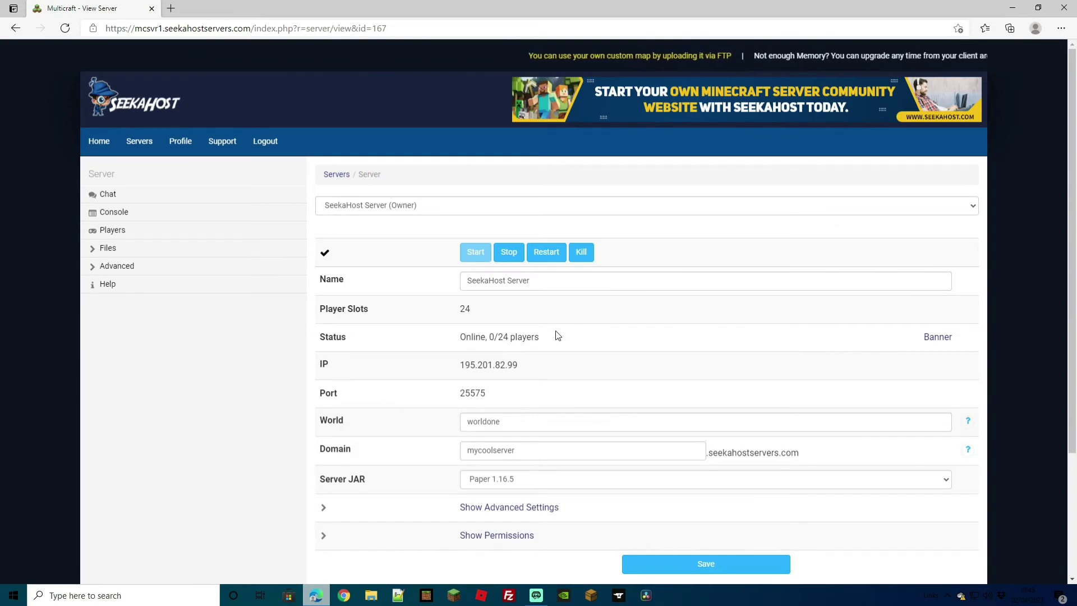
Stop the server, then change the World field from 'worldone' back to 'world' and save
left_click(509, 253)
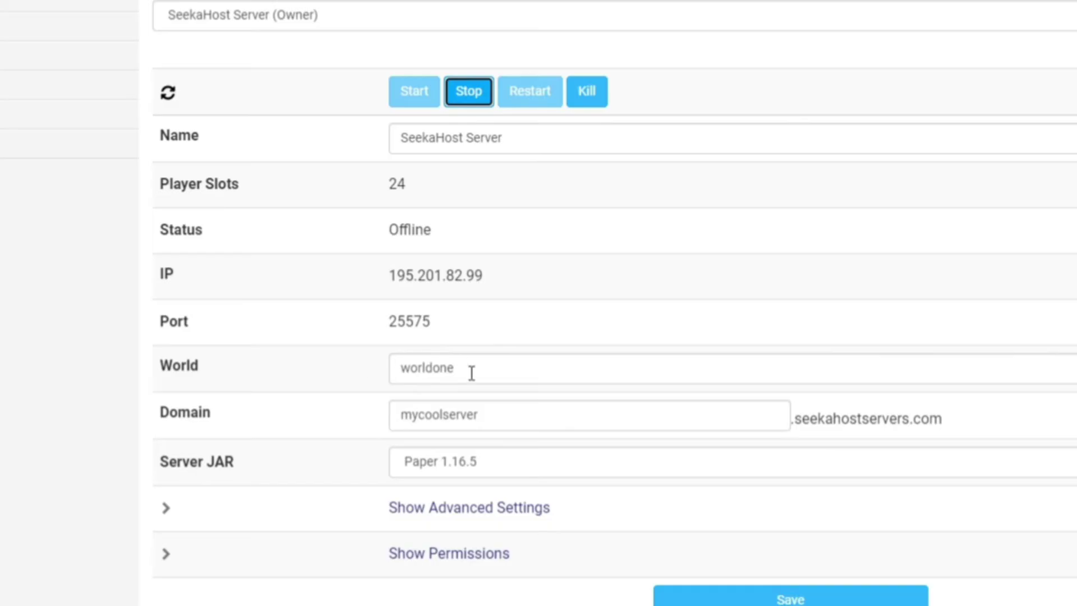
left_click_drag(510, 423, 486, 422)
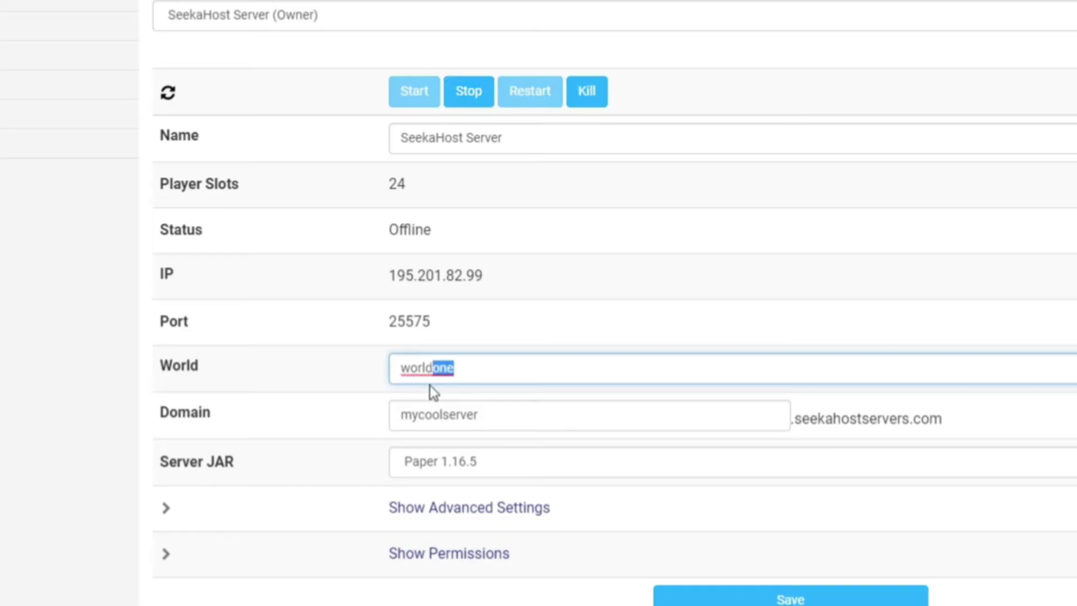
key("BackSpace")
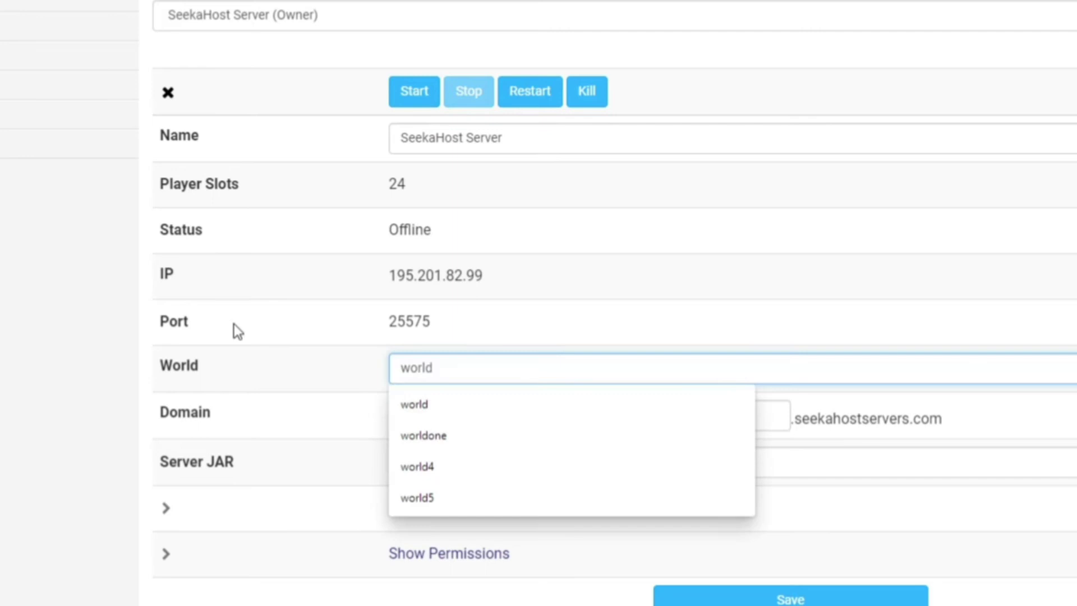
left_click(327, 384)
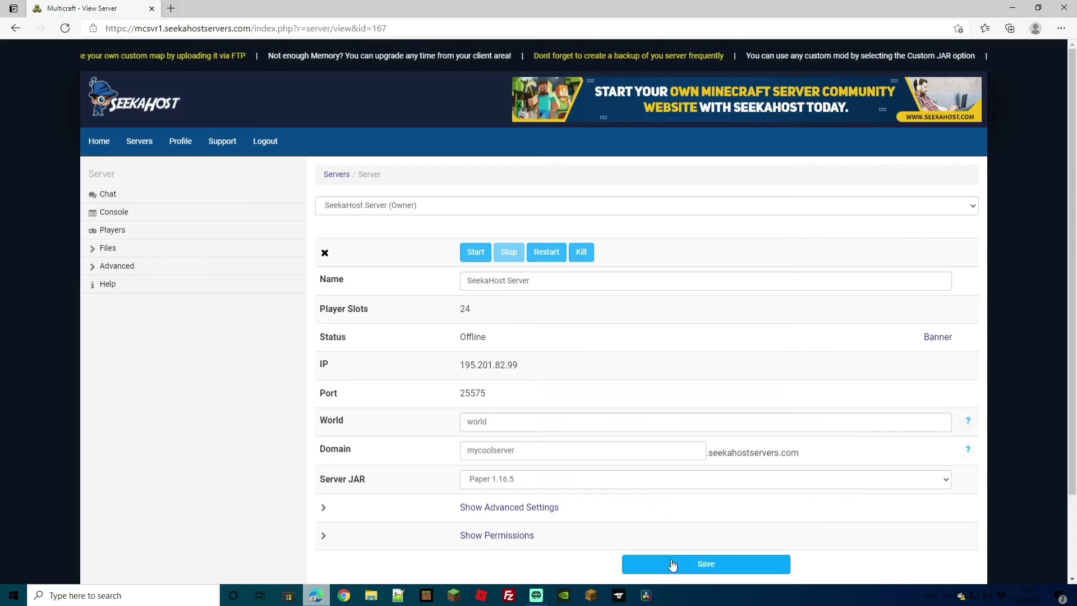
left_click(672, 564)
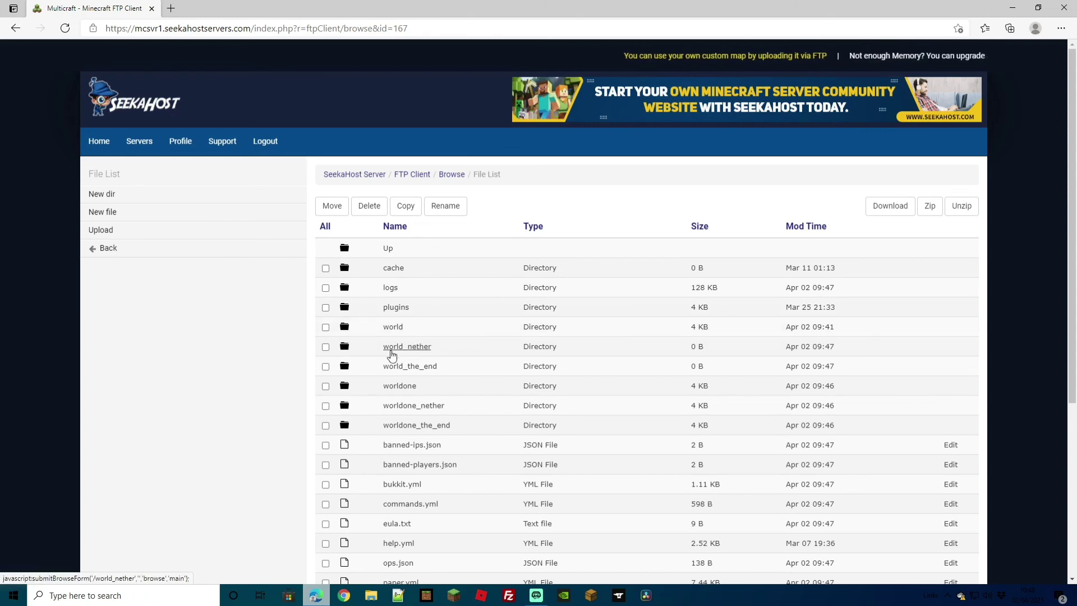
Delete the worldone_nether and worldone_the_end folders from the server files
left_click(325, 406)
left_click(325, 426)
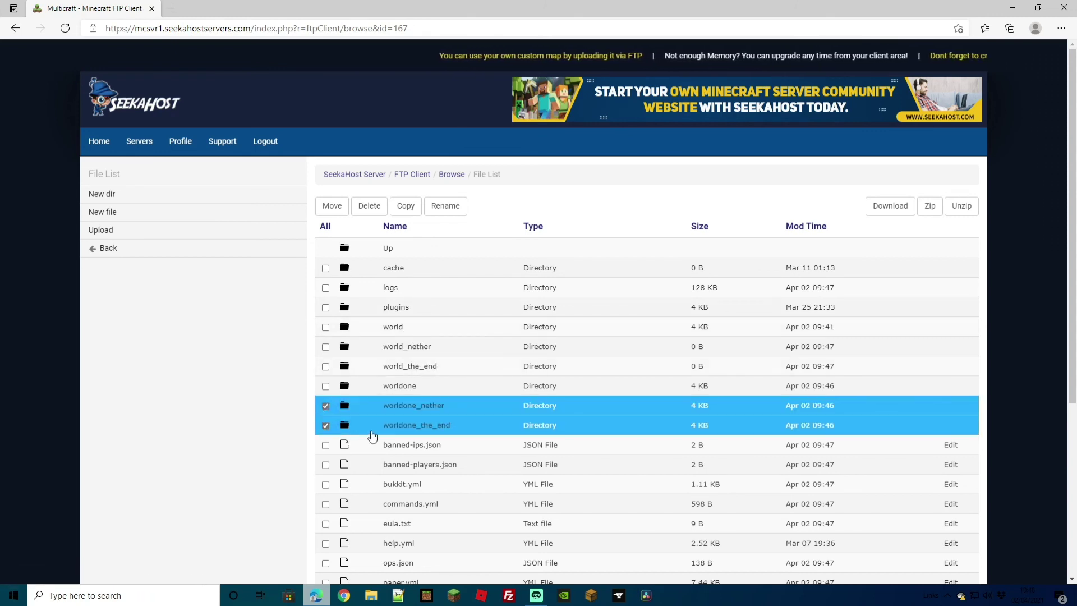
left_click(369, 206)
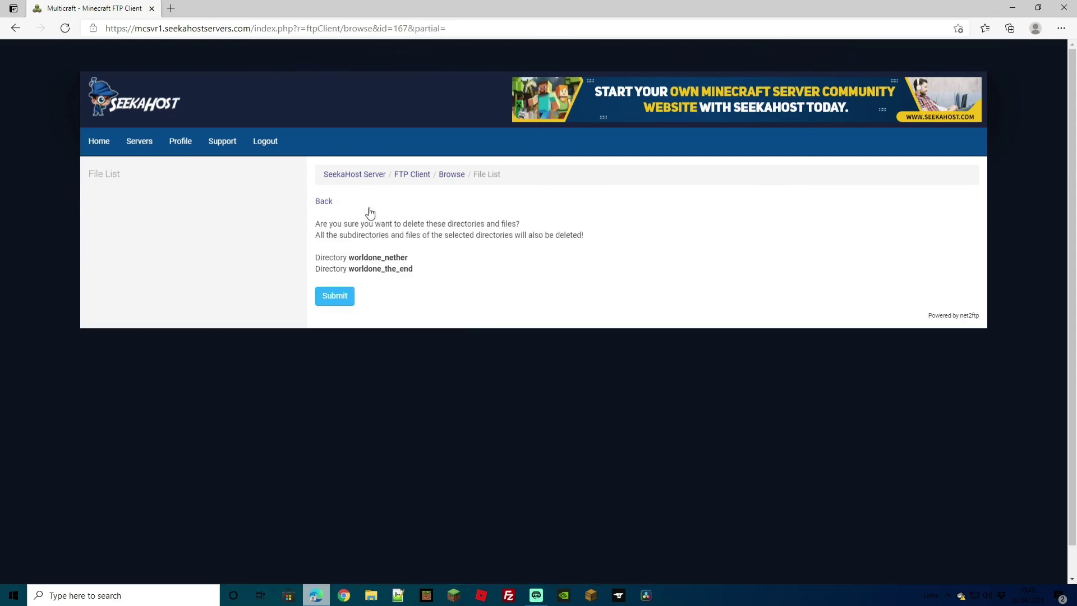
left_click(340, 297)
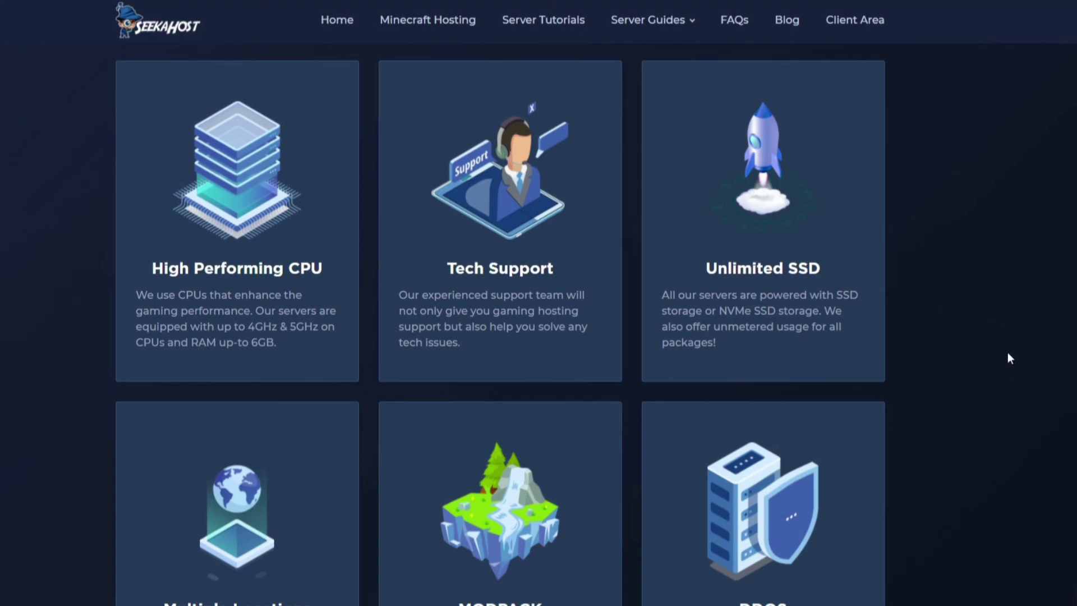
Scroll to the Wooden, Stone and Gold Sword hosting plans at $3, $7 and $9 per month
scroll(1009, 358, "down", 2)
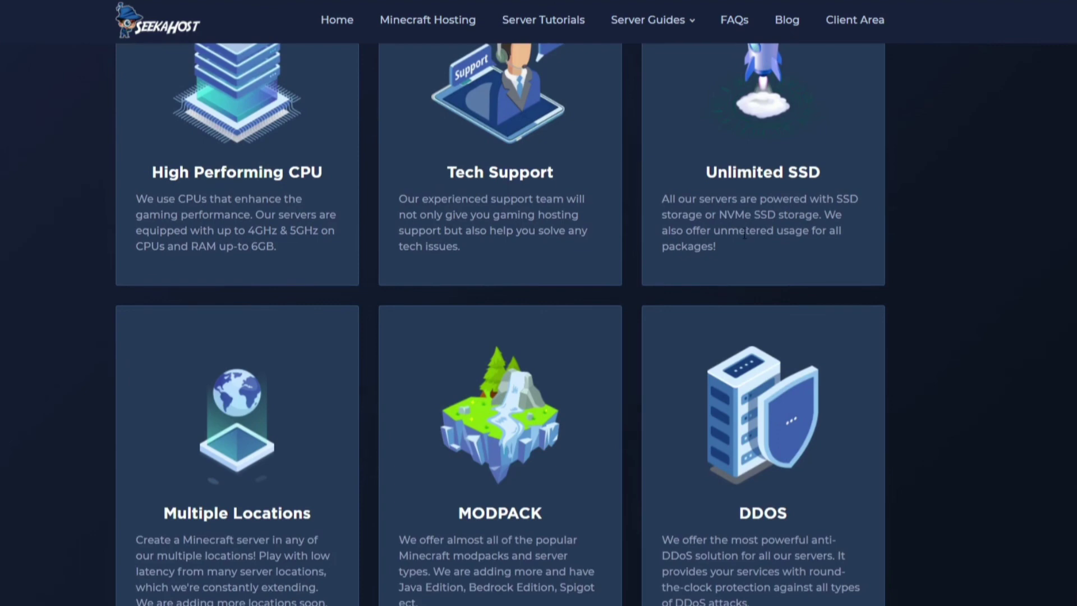
scroll(840, 403, "down", 15)
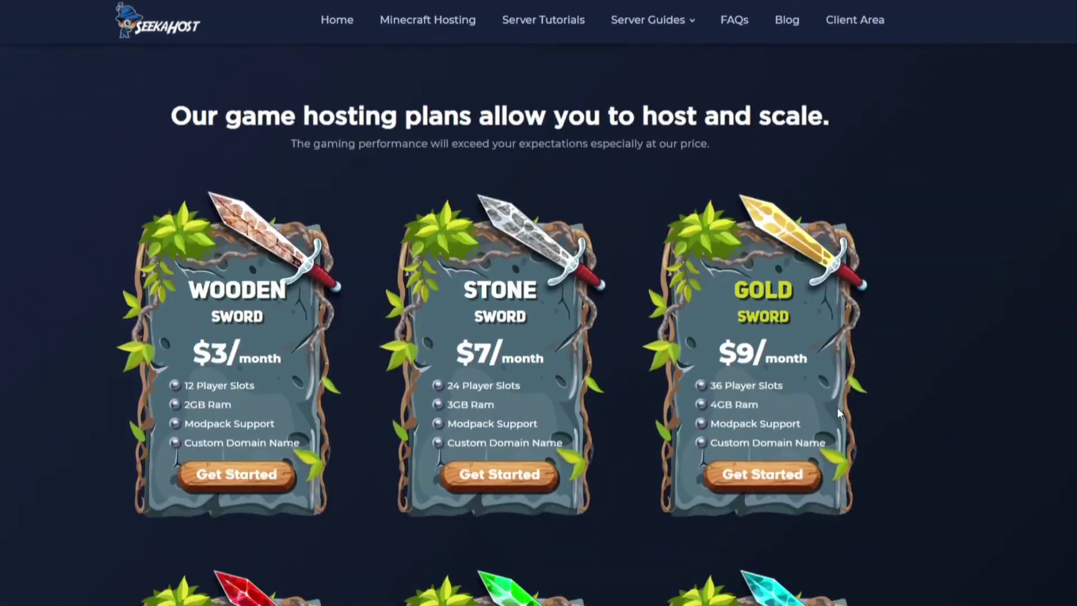
scroll(835, 415, "down", 1)
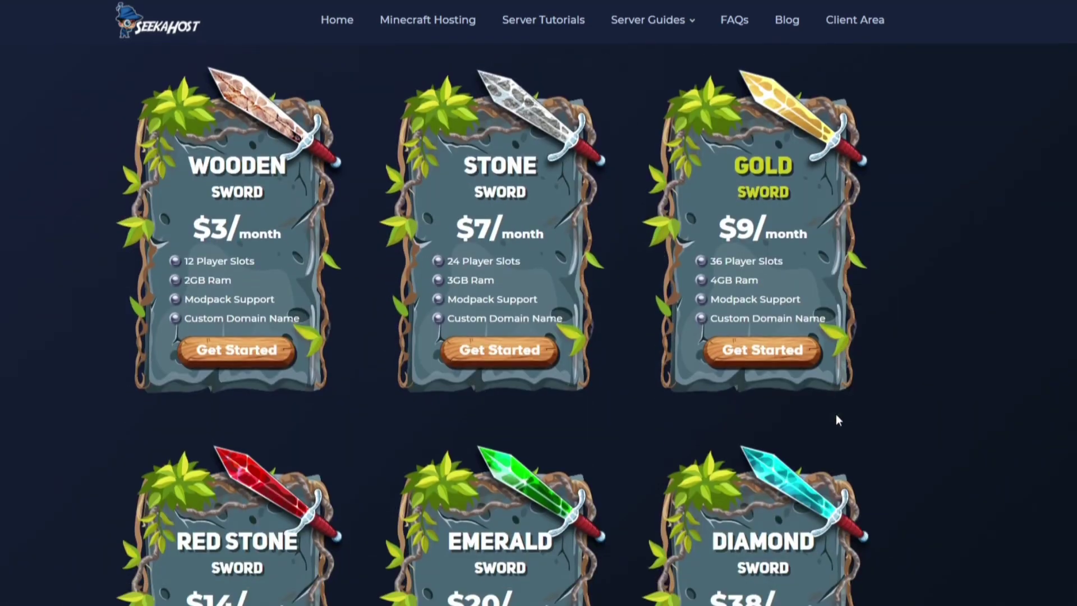